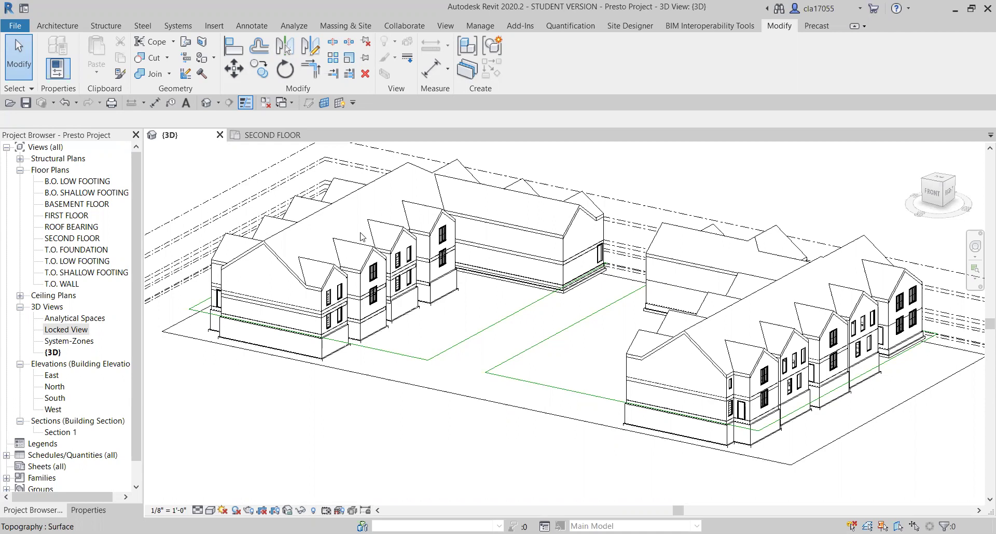
Select the three roofs across both buildings and displace them vertically upward as one displacement set.
{"action": "left_click", "coordinate": [587, 206]}
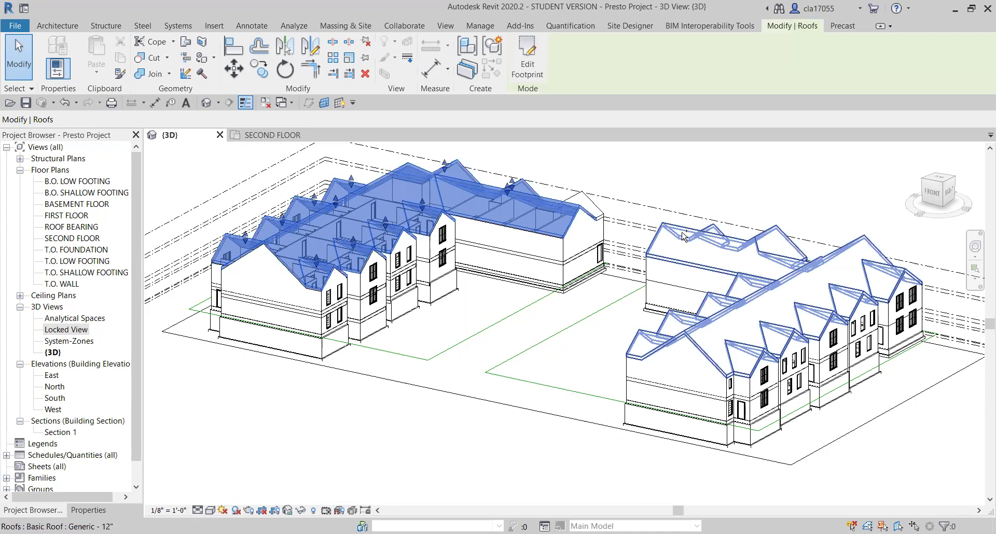
{"action": "scroll", "coordinate": [600, 206], "scroll_direction": "up", "scroll_amount": 1}
{"action": "left_click", "coordinate": [588, 202], "text": "ctrl"}
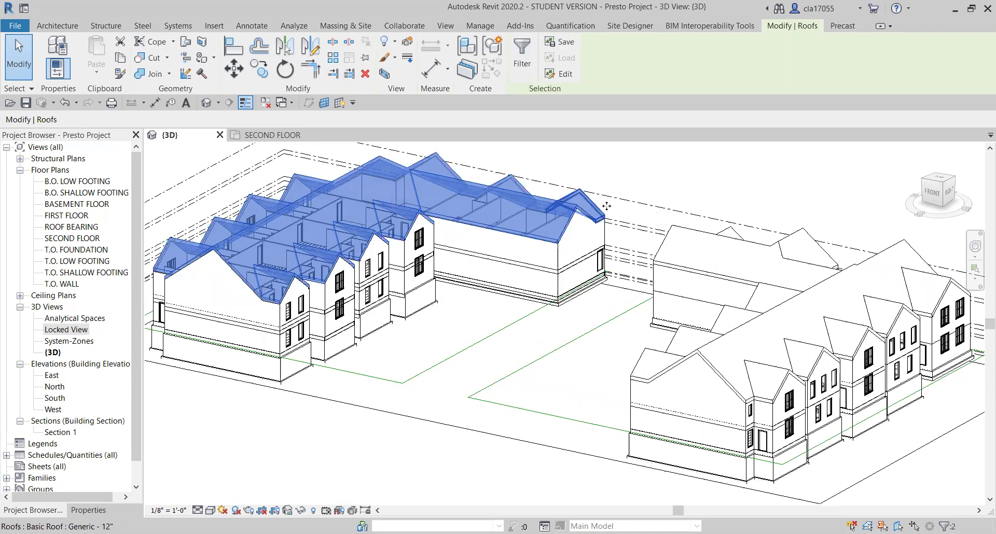
{"action": "left_click", "coordinate": [701, 245], "text": "ctrl"}
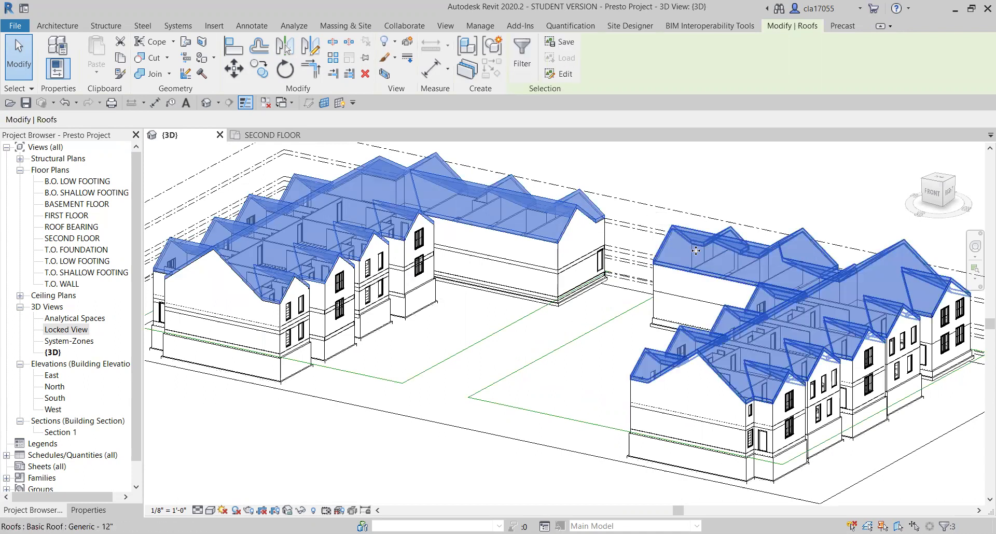
{"action": "middle_click_drag", "start_coordinate": [706, 251], "coordinate": [485, 187], "text": "shift"}
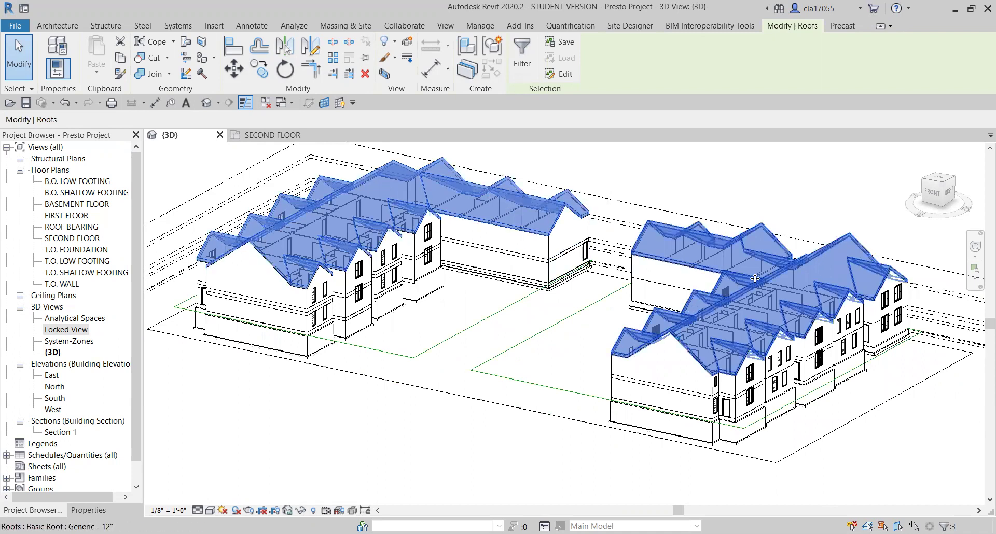
{"action": "middle_click_drag", "start_coordinate": [736, 281], "coordinate": [806, 414], "text": "shift"}
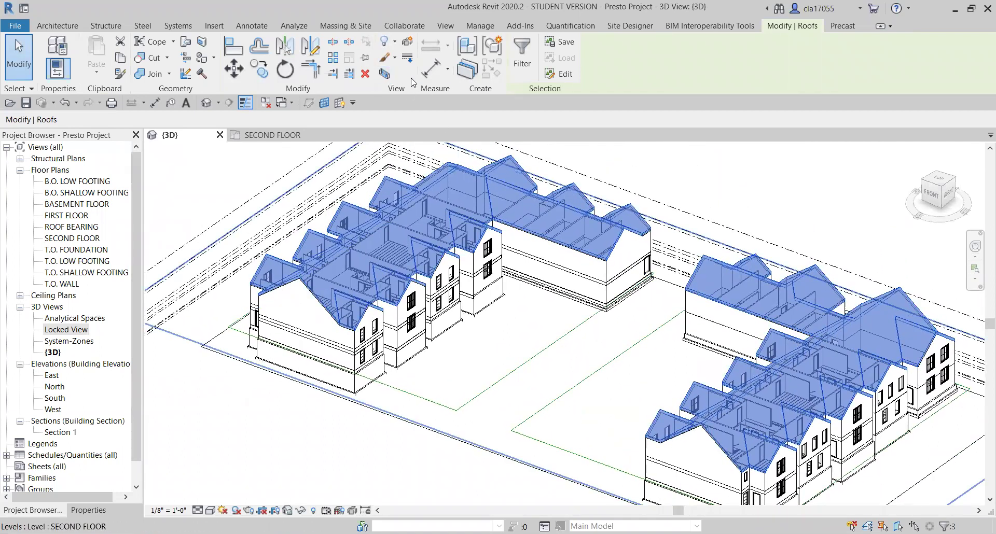
{"action": "left_click", "coordinate": [406, 42]}
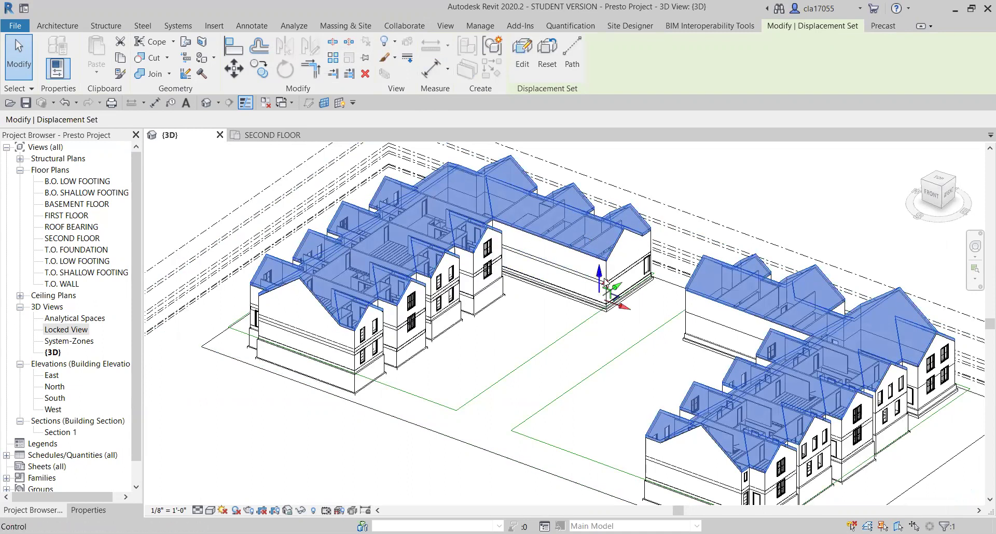
{"action": "left_click_drag", "start_coordinate": [598, 277], "coordinate": [616, 174]}
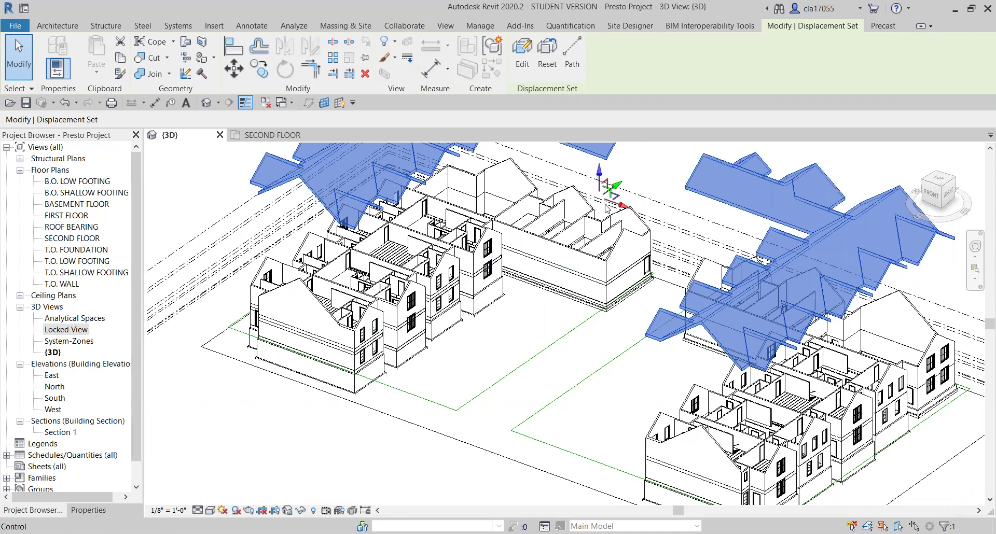
Add displacement path lines from the corners of the raised roof down to the left building.
{"action": "middle_click_drag", "start_coordinate": [555, 273], "coordinate": [435, 199]}
{"action": "middle_click_drag", "start_coordinate": [436, 199], "coordinate": [470, 279]}
{"action": "scroll", "coordinate": [470, 279], "scroll_direction": "up", "scroll_amount": 3}
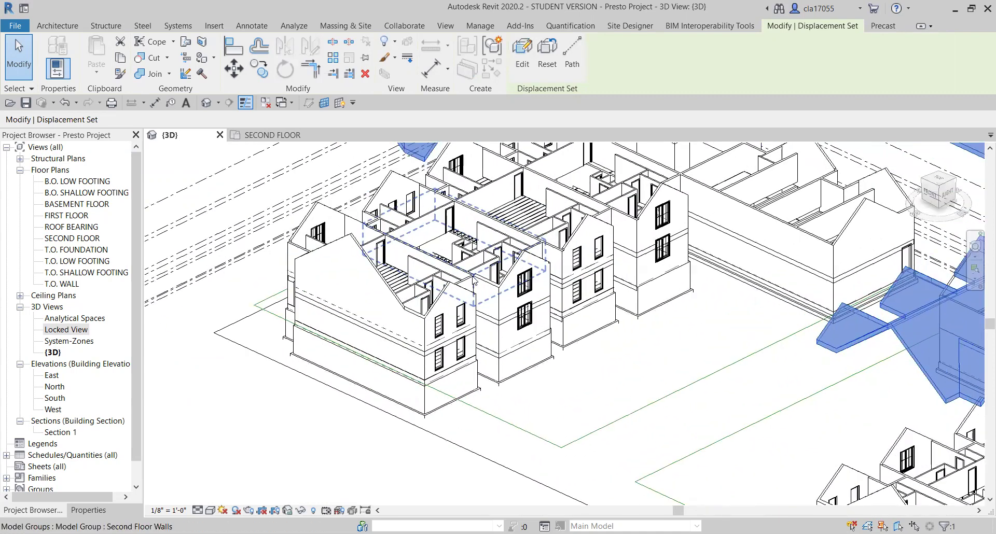
{"action": "scroll", "coordinate": [470, 279], "scroll_direction": "down", "scroll_amount": 5}
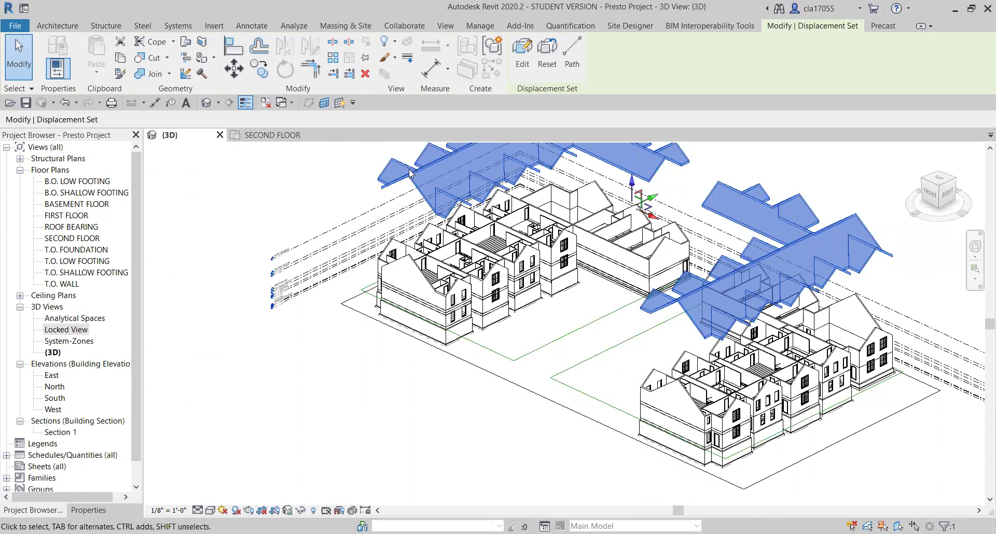
{"action": "left_click", "coordinate": [571, 58]}
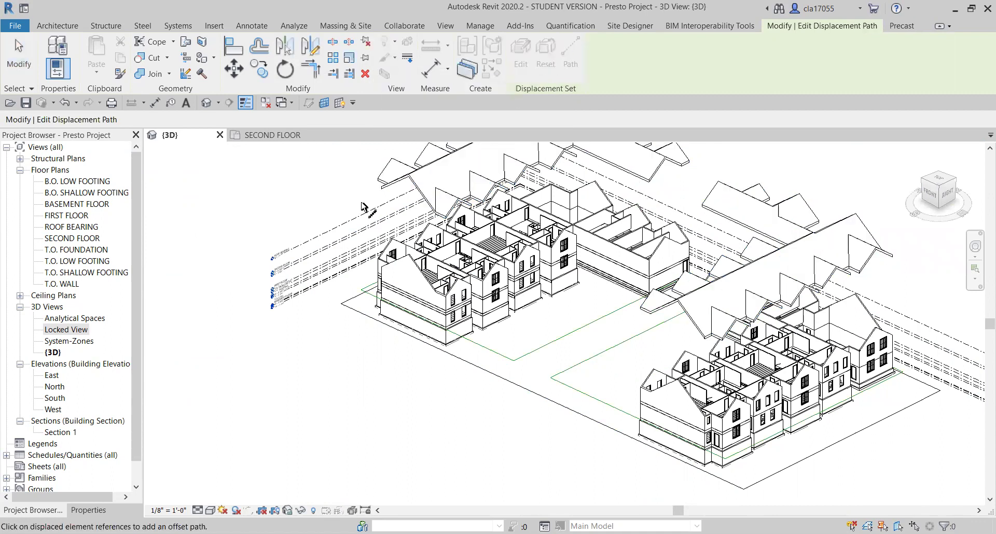
{"action": "scroll", "coordinate": [370, 201], "scroll_direction": "up", "scroll_amount": 1}
{"action": "scroll", "coordinate": [370, 200], "scroll_direction": "up", "scroll_amount": 2}
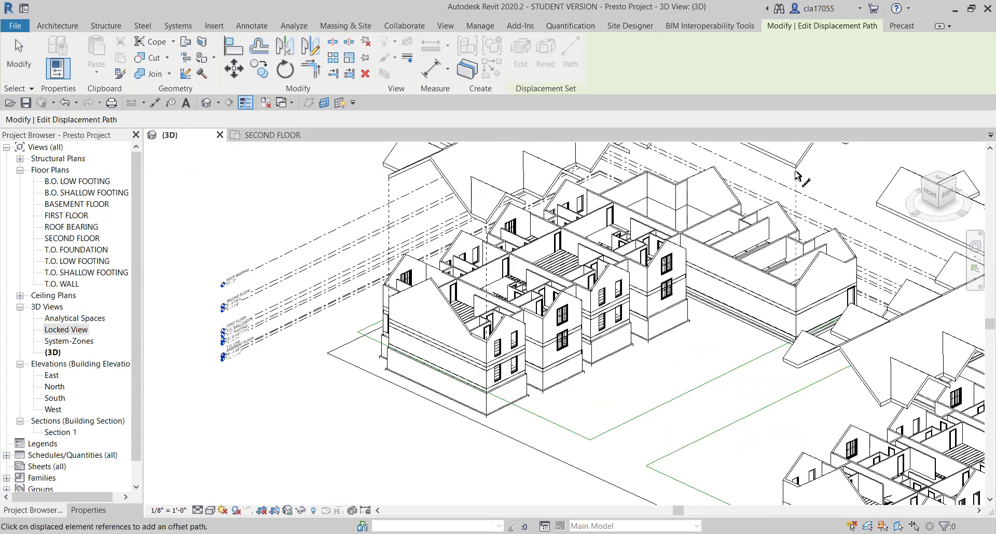
{"action": "middle_click_drag", "start_coordinate": [845, 163], "coordinate": [830, 189], "text": "shift"}
{"action": "middle_click_drag", "start_coordinate": [831, 188], "coordinate": [717, 294]}
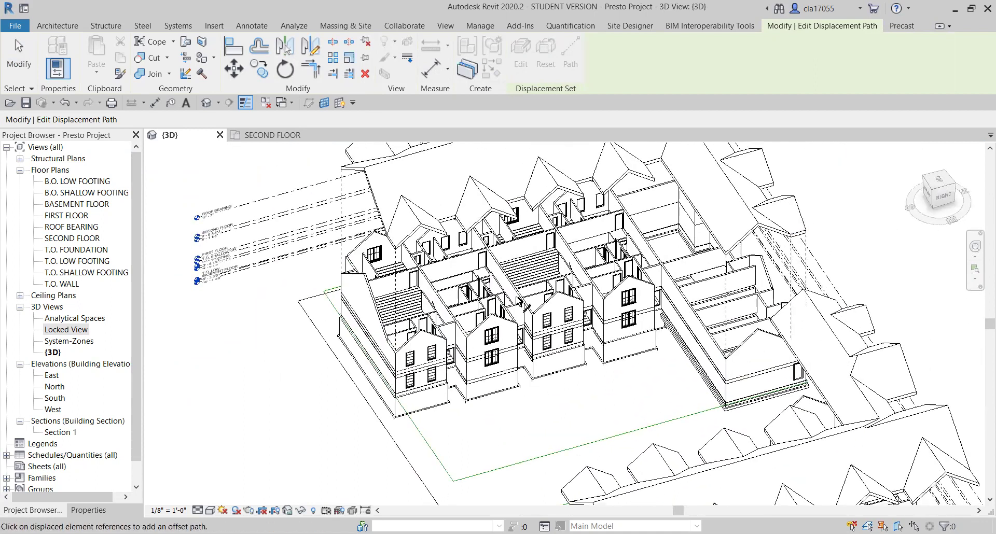
Add displacement path lines at the corners of the right building's raised roof and finish path editing.
{"action": "middle_click_drag", "start_coordinate": [589, 322], "coordinate": [722, 271], "text": "shift"}
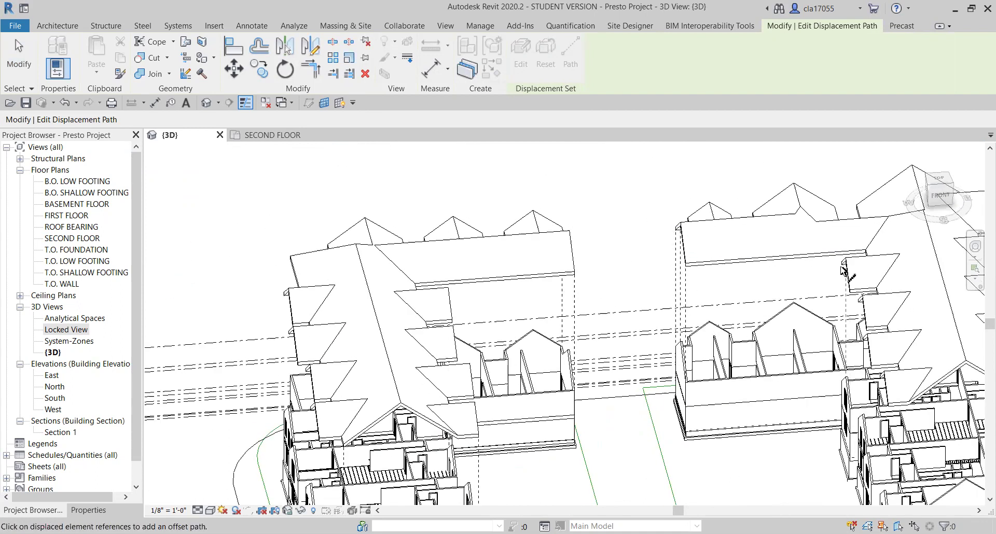
{"action": "middle_click_drag", "start_coordinate": [750, 342], "coordinate": [730, 264], "text": "shift"}
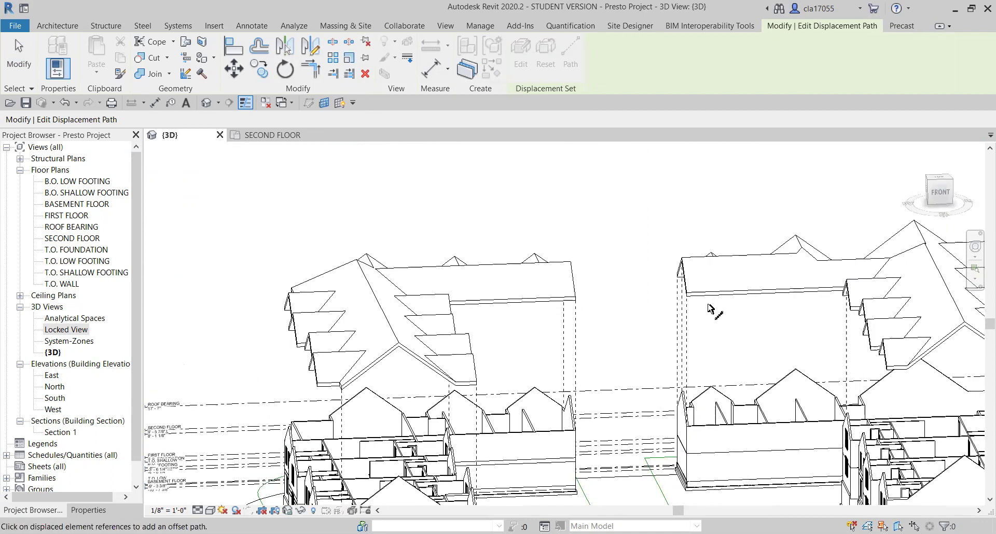
{"action": "scroll", "coordinate": [707, 311], "scroll_direction": "down", "scroll_amount": 2}
{"action": "middle_click_drag", "start_coordinate": [706, 324], "coordinate": [679, 355], "text": "shift"}
{"action": "scroll", "coordinate": [654, 294], "scroll_direction": "up", "scroll_amount": 3}
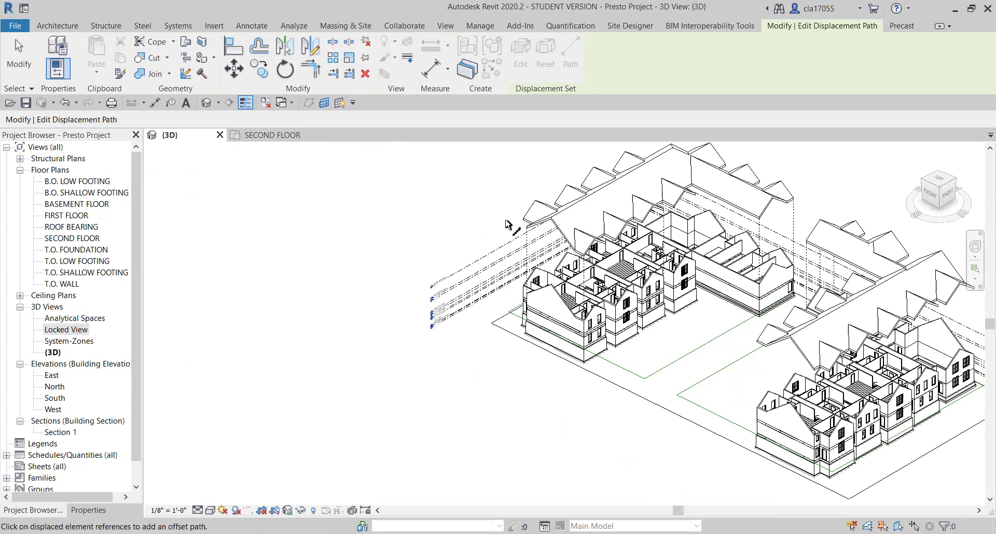
{"action": "left_click", "coordinate": [18, 49]}
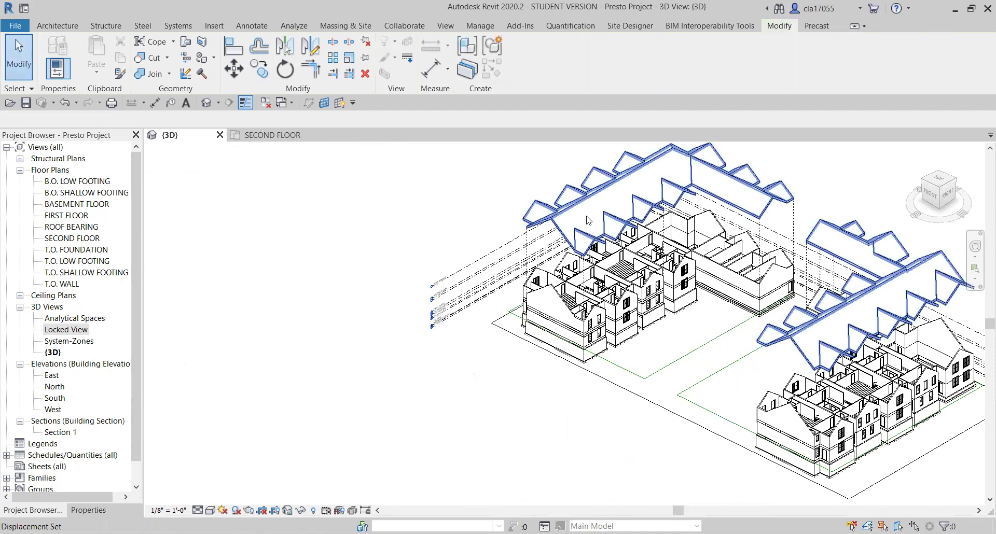
Displace the left building's near second-floor gable wall and the parallel wall behind it outward, away from the building.
{"action": "left_click", "coordinate": [546, 181]}
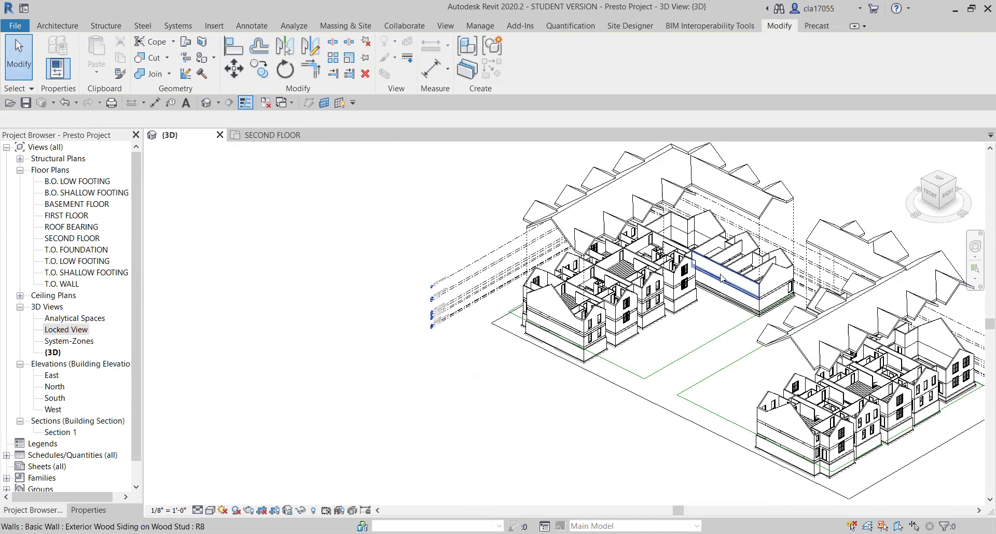
{"action": "middle_click_drag", "start_coordinate": [741, 272], "coordinate": [763, 262], "text": "shift"}
{"action": "middle_click_drag", "start_coordinate": [763, 261], "coordinate": [716, 296]}
{"action": "scroll", "coordinate": [599, 321], "scroll_direction": "up", "scroll_amount": 2}
{"action": "middle_click_drag", "start_coordinate": [603, 322], "coordinate": [686, 244], "text": "shift"}
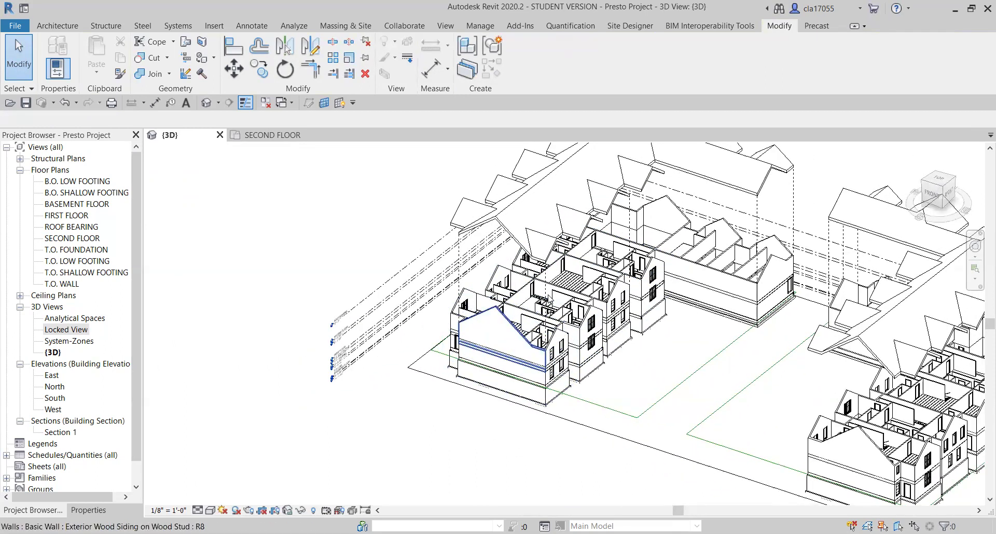
{"action": "scroll", "coordinate": [513, 342], "scroll_direction": "up", "scroll_amount": 2}
{"action": "key", "text": "Tab"}
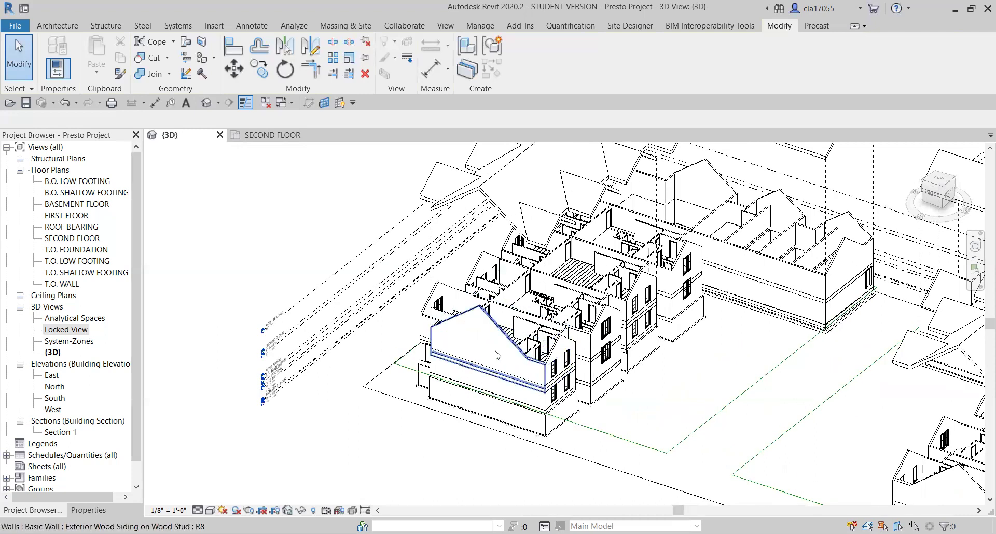
{"action": "left_click", "coordinate": [519, 358]}
{"action": "left_click", "coordinate": [514, 352], "text": "ctrl"}
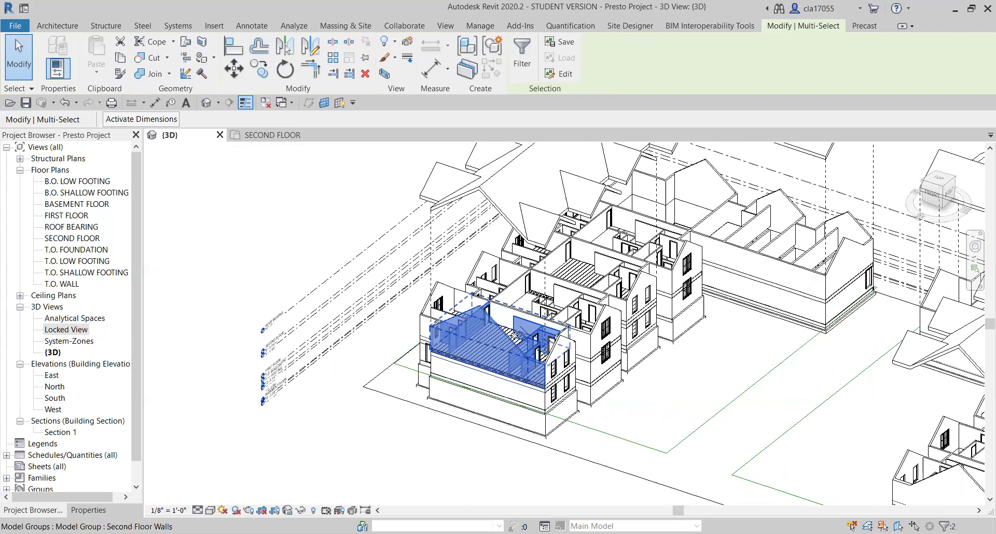
{"action": "middle_click_drag", "start_coordinate": [521, 342], "coordinate": [518, 344]}
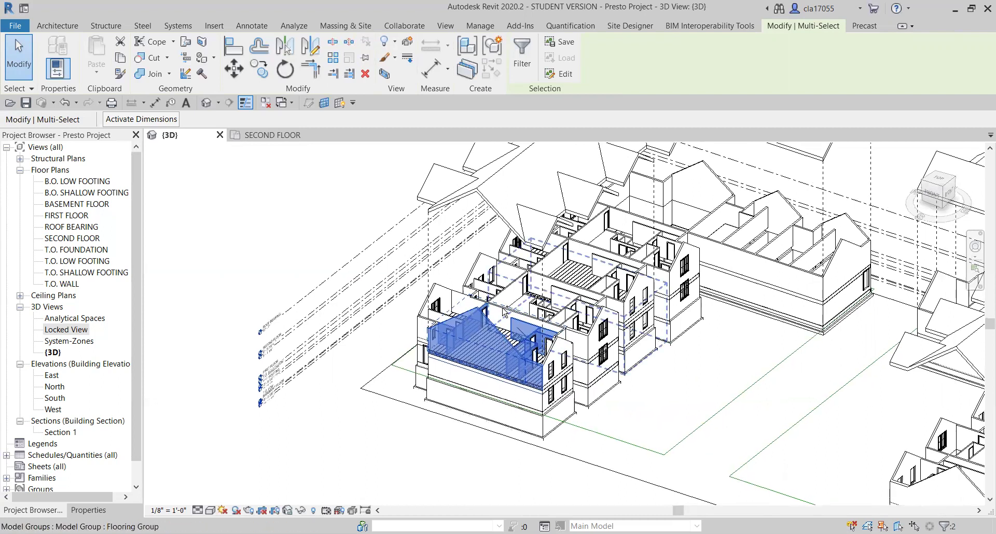
{"action": "key", "text": "Tab"}
{"action": "left_click", "coordinate": [504, 315], "text": "ctrl"}
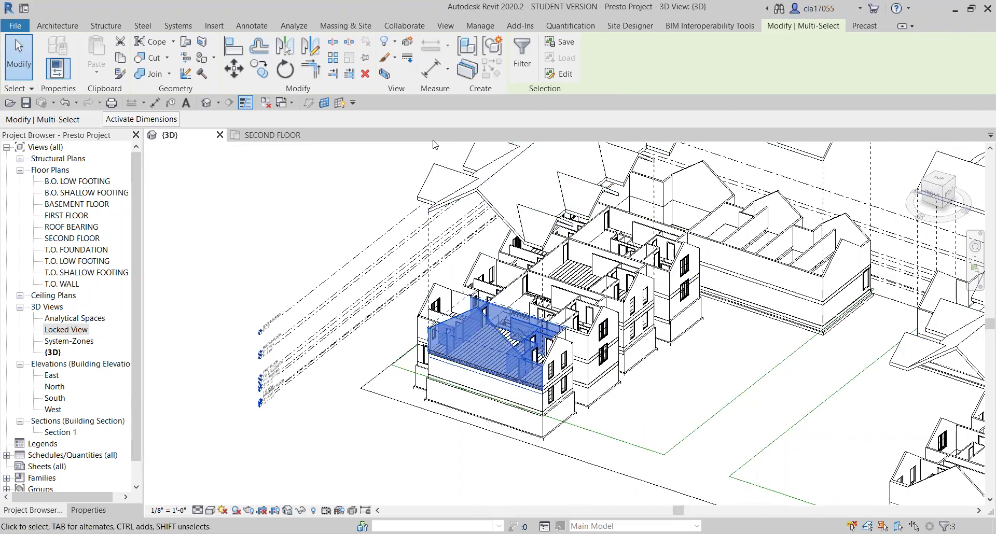
{"action": "left_click", "coordinate": [407, 58]}
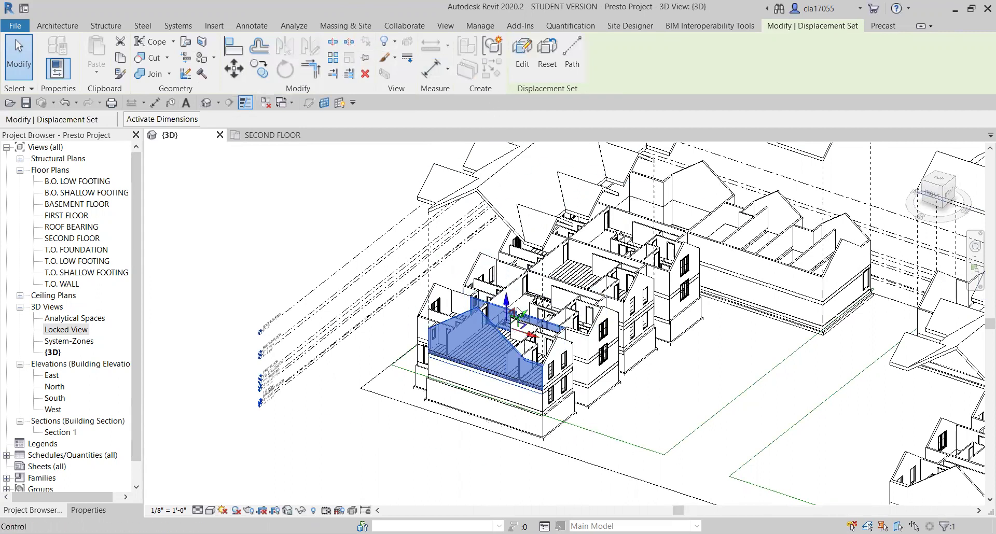
{"action": "left_click_drag", "start_coordinate": [522, 315], "coordinate": [356, 261]}
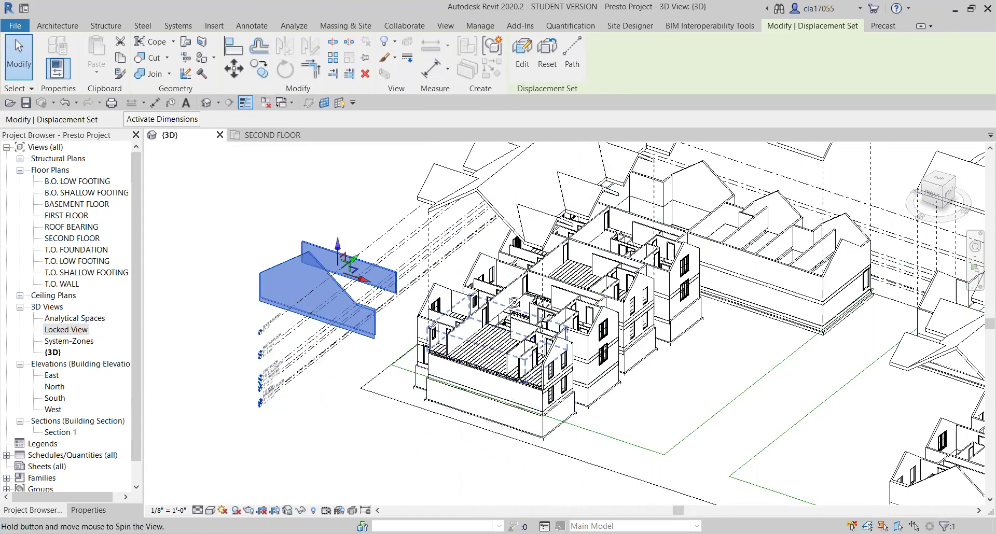
Add displacement path lines from the corners of the two displaced walls back to the building.
{"action": "middle_click_drag", "start_coordinate": [497, 301], "coordinate": [534, 252], "text": "shift"}
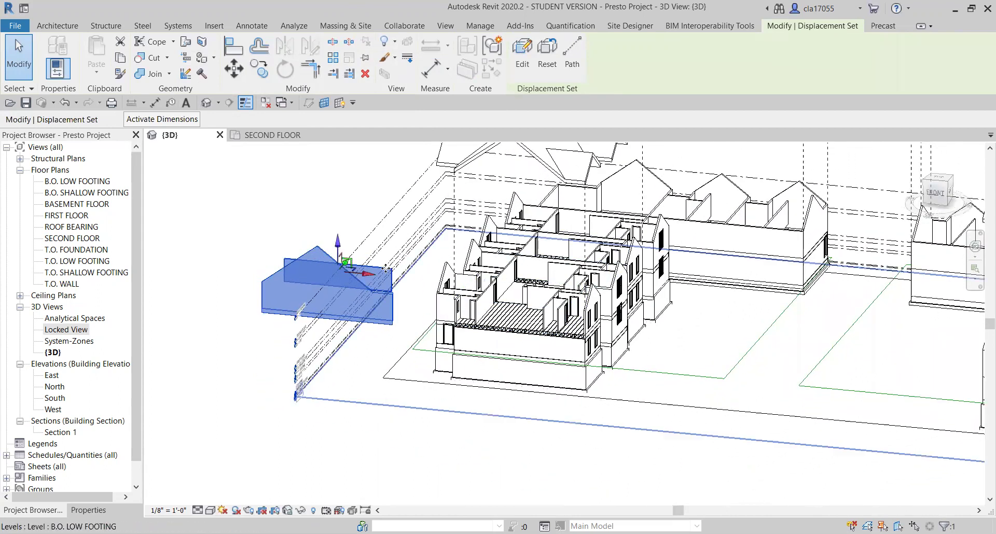
{"action": "left_click", "coordinate": [572, 54]}
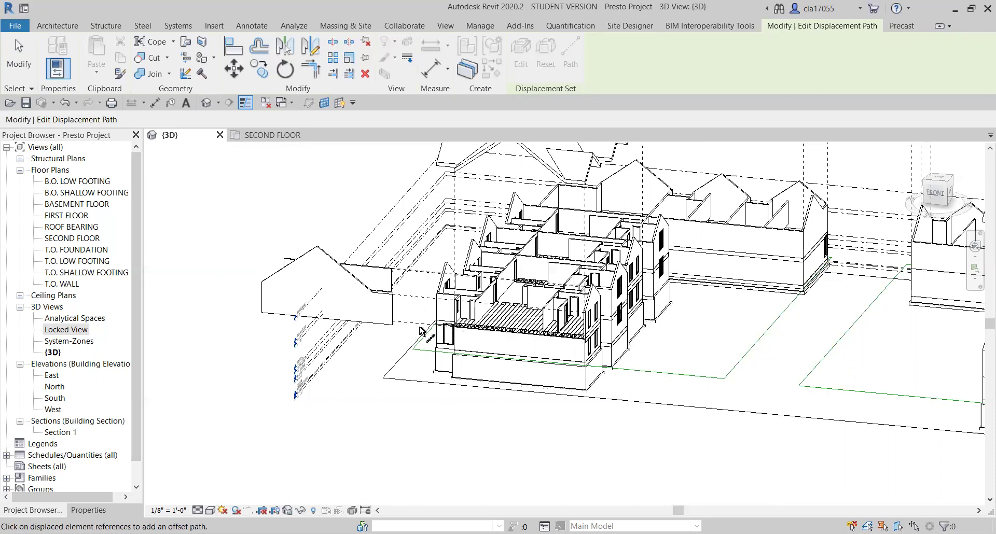
{"action": "key", "text": "Escape"}
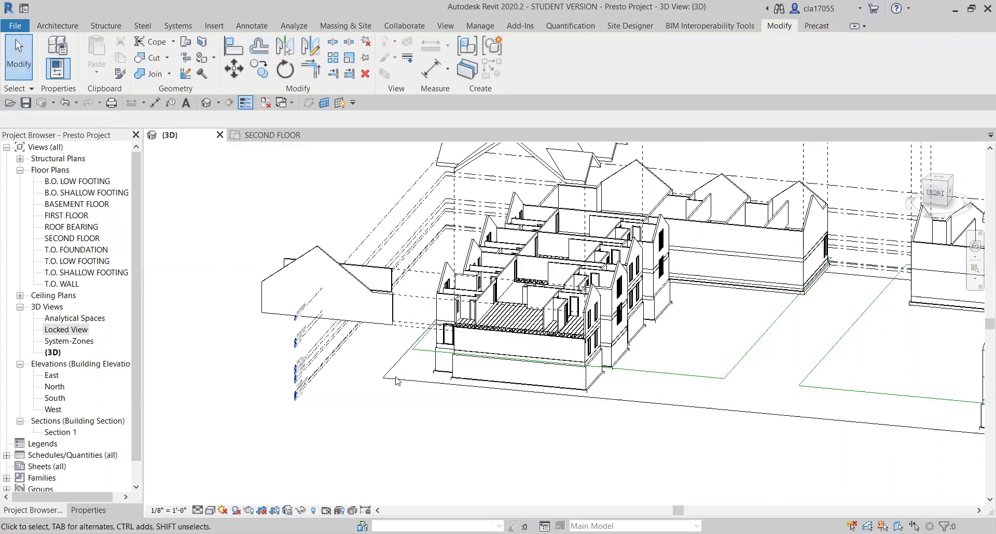
Highlight the displacement sets in the 3D view to examine them, and turn the highlighting off again.
{"action": "middle_click_drag", "start_coordinate": [654, 302], "coordinate": [627, 322], "text": "shift"}
{"action": "scroll", "coordinate": [634, 305], "scroll_direction": "down", "scroll_amount": 6}
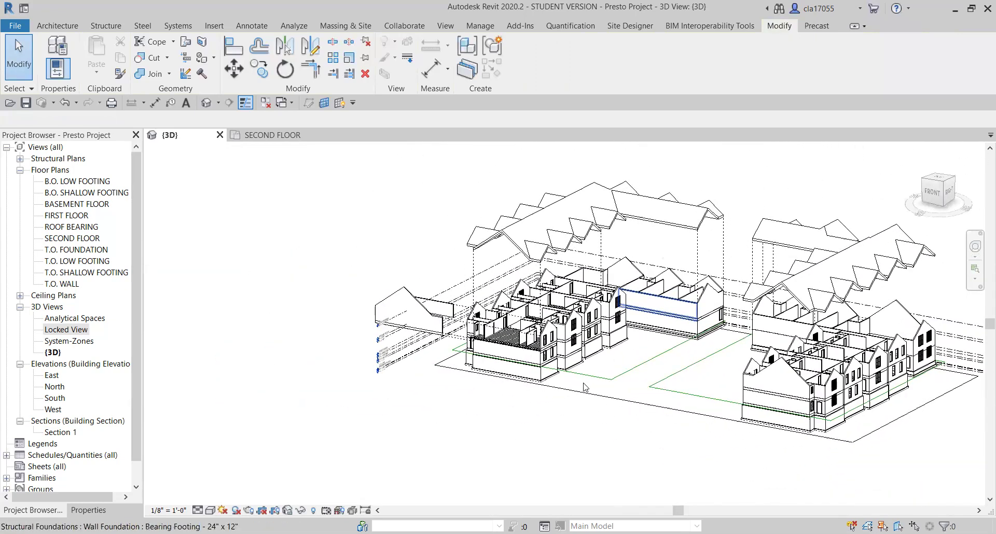
{"action": "left_click", "coordinate": [351, 510]}
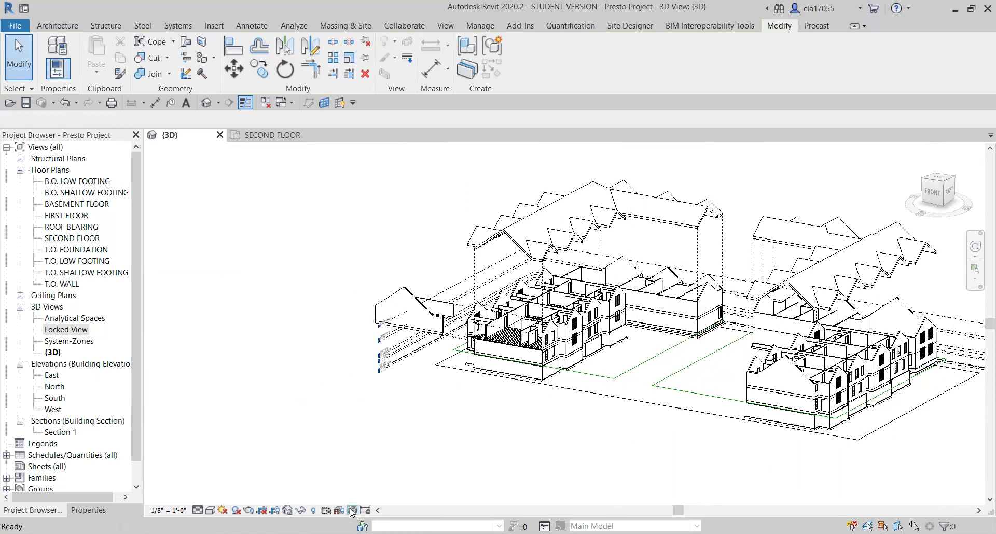
{"action": "left_click", "coordinate": [354, 508]}
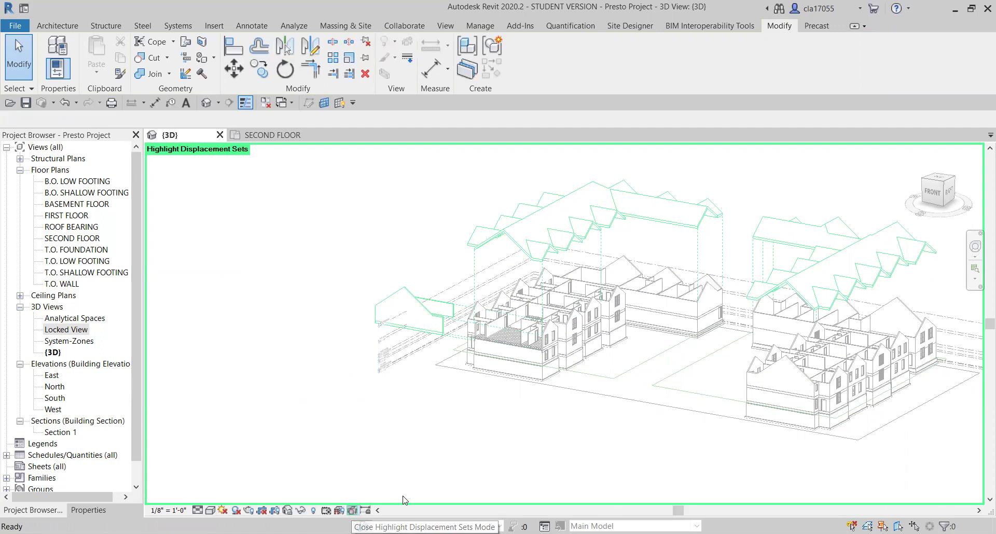
{"action": "left_click", "coordinate": [352, 510]}
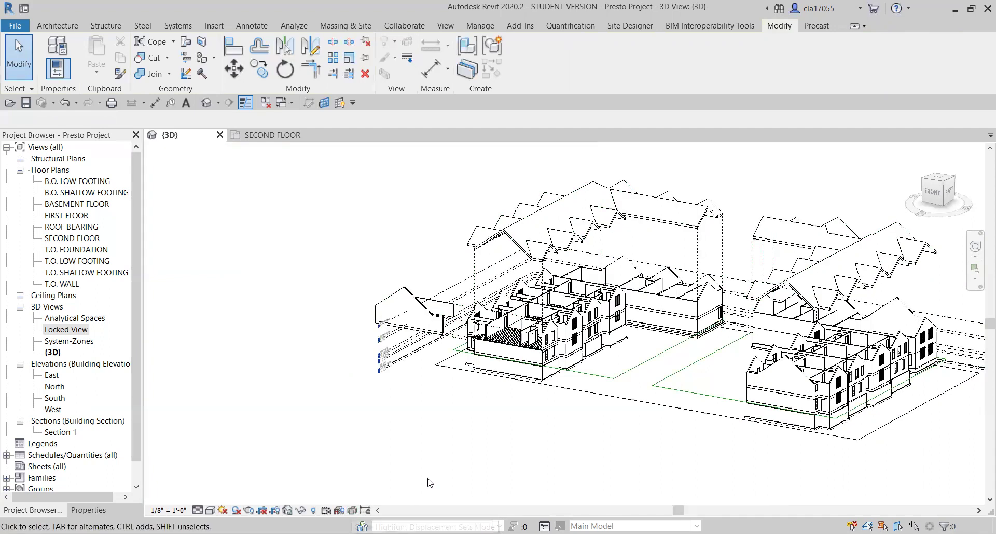
Reset the wall displacement set and the roof displacement set to their original positions.
{"action": "left_click", "coordinate": [404, 299]}
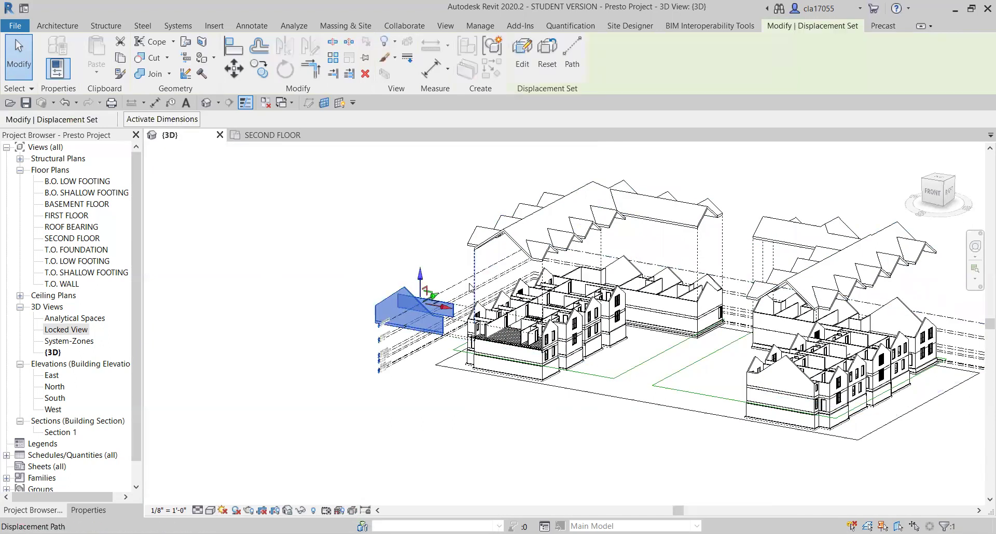
{"action": "left_click", "coordinate": [546, 64]}
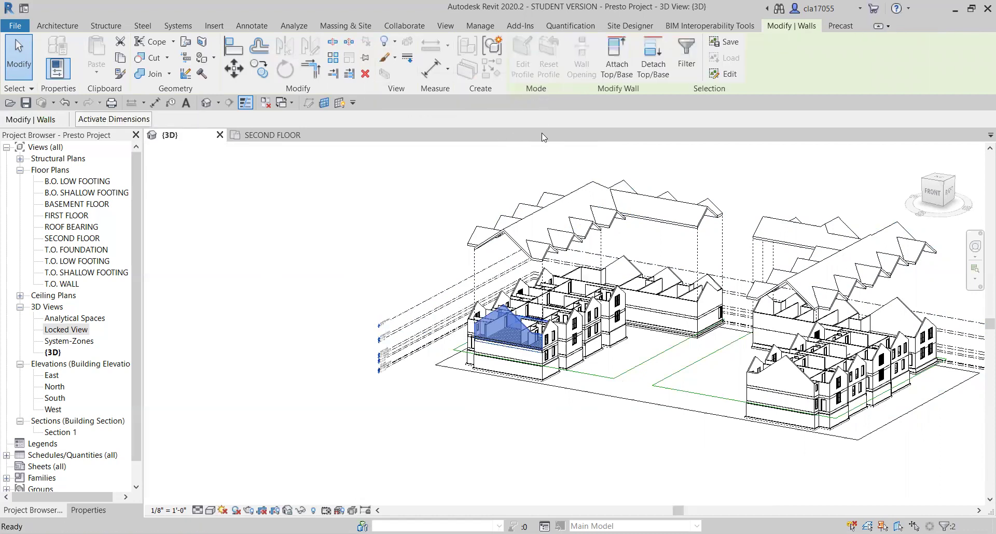
{"action": "left_click", "coordinate": [545, 224]}
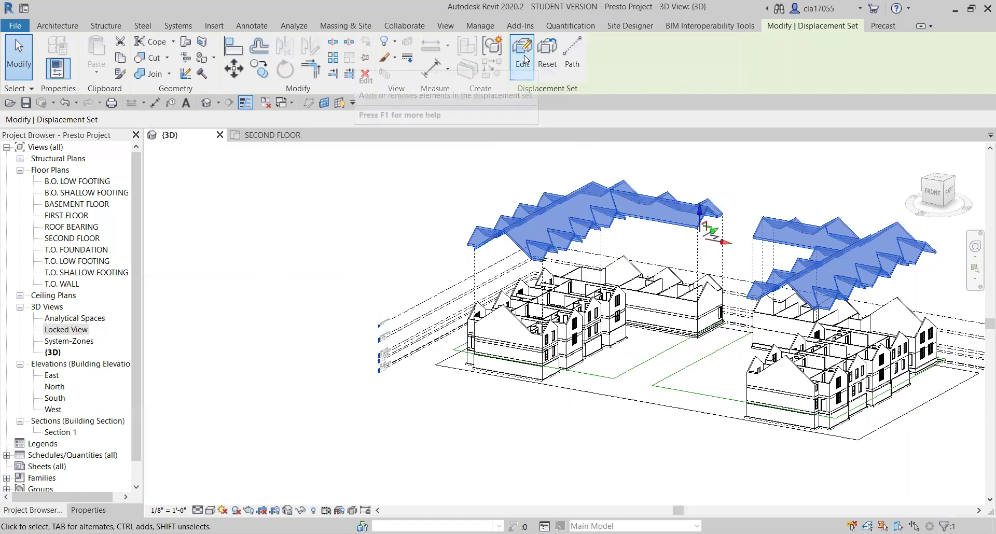
{"action": "left_click", "coordinate": [545, 61]}
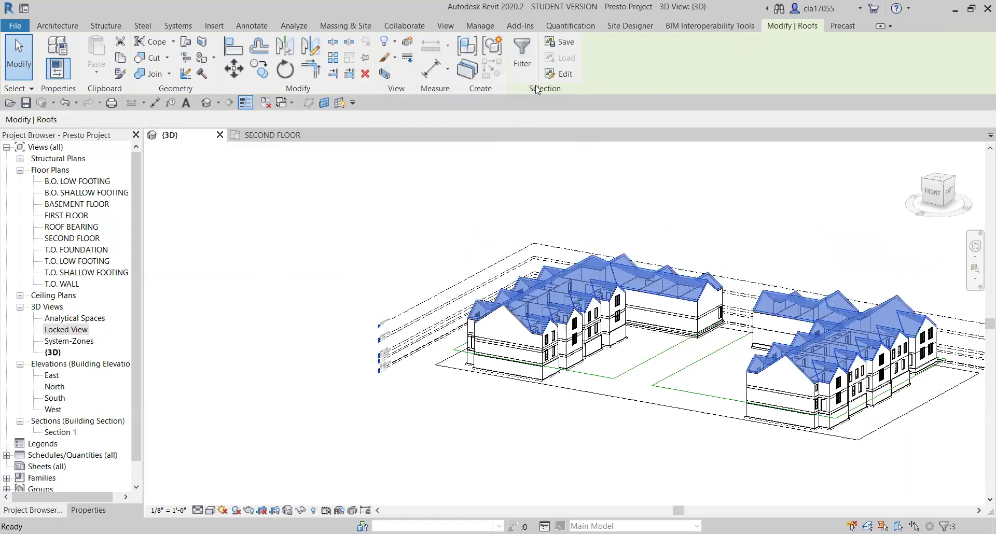